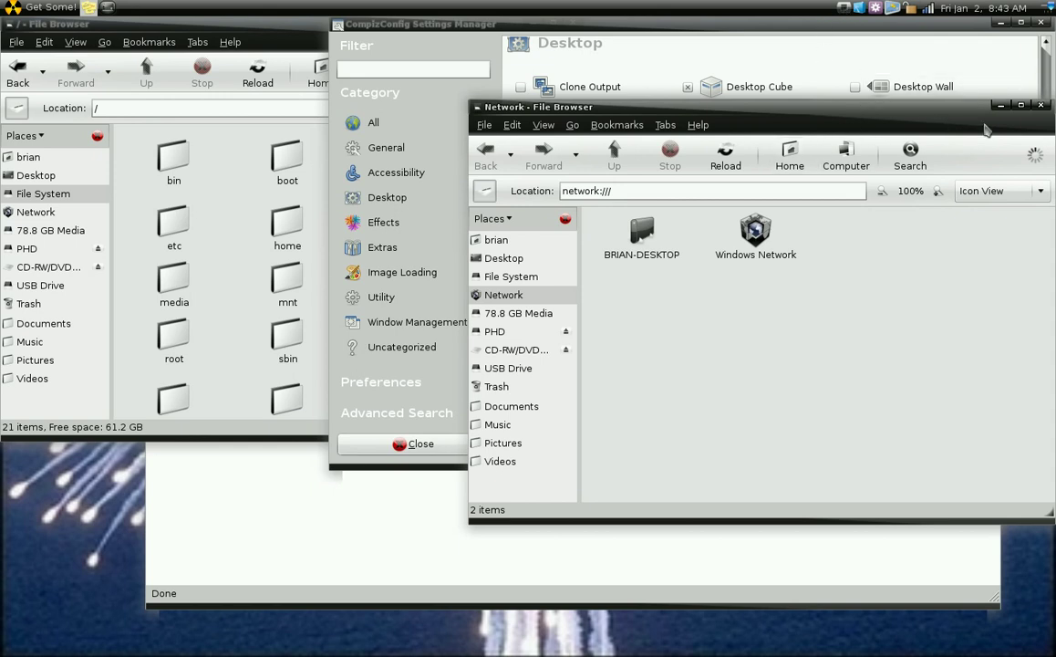
Close the Network file browser window, then raise Firefox, CompizConfig and the file browser in turn
{"action": "left_click", "coordinate": [1040, 106]}
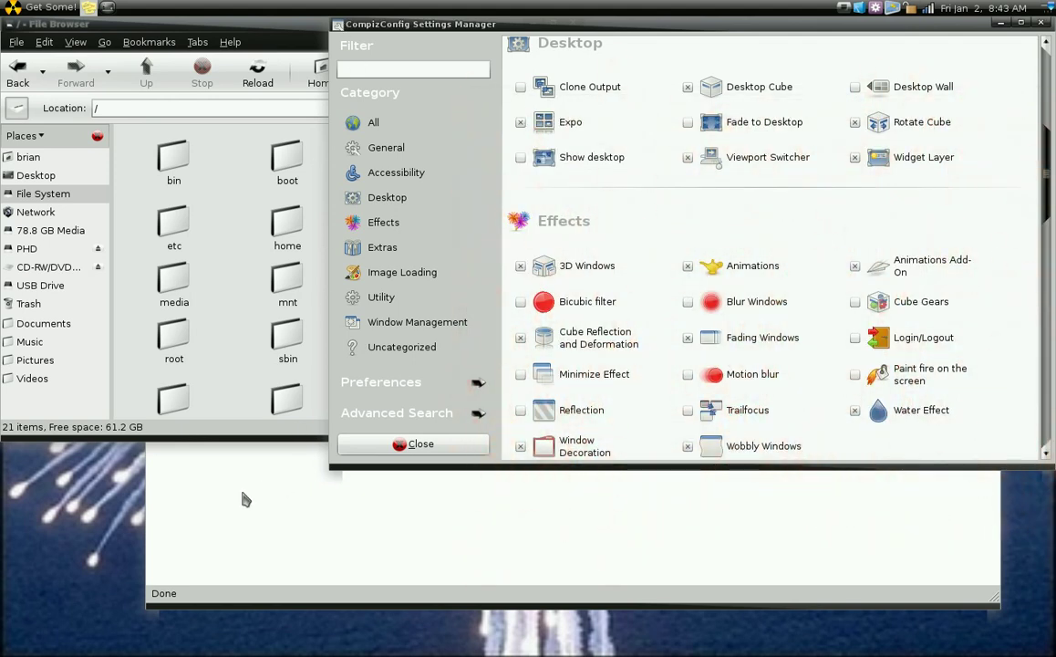
{"action": "left_click", "coordinate": [245, 499]}
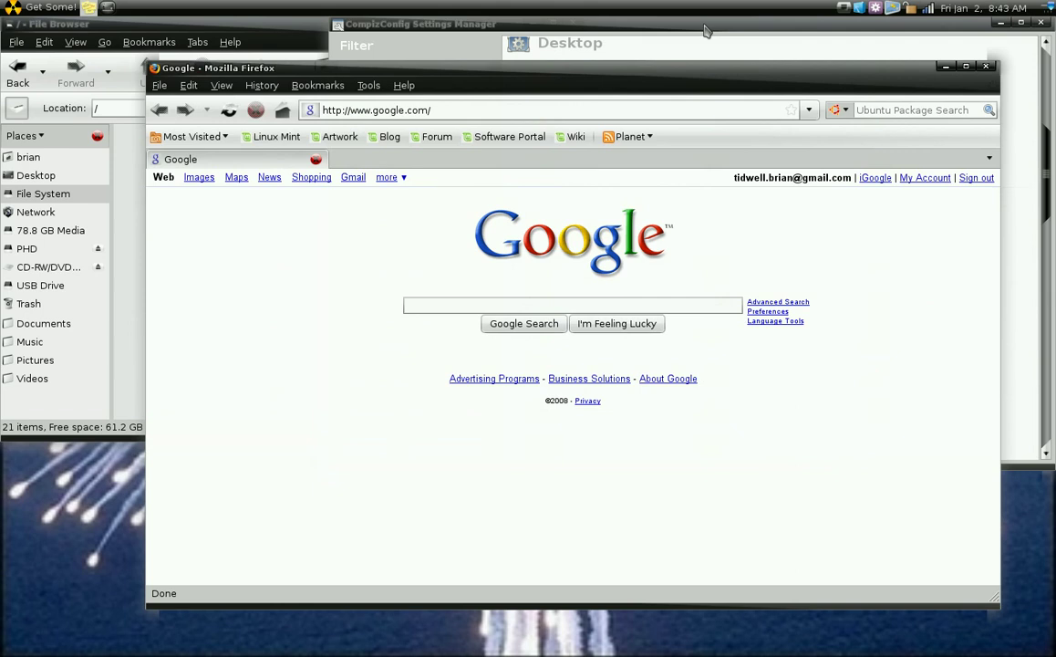
{"action": "left_click", "coordinate": [639, 25]}
{"action": "left_click", "coordinate": [282, 37]}
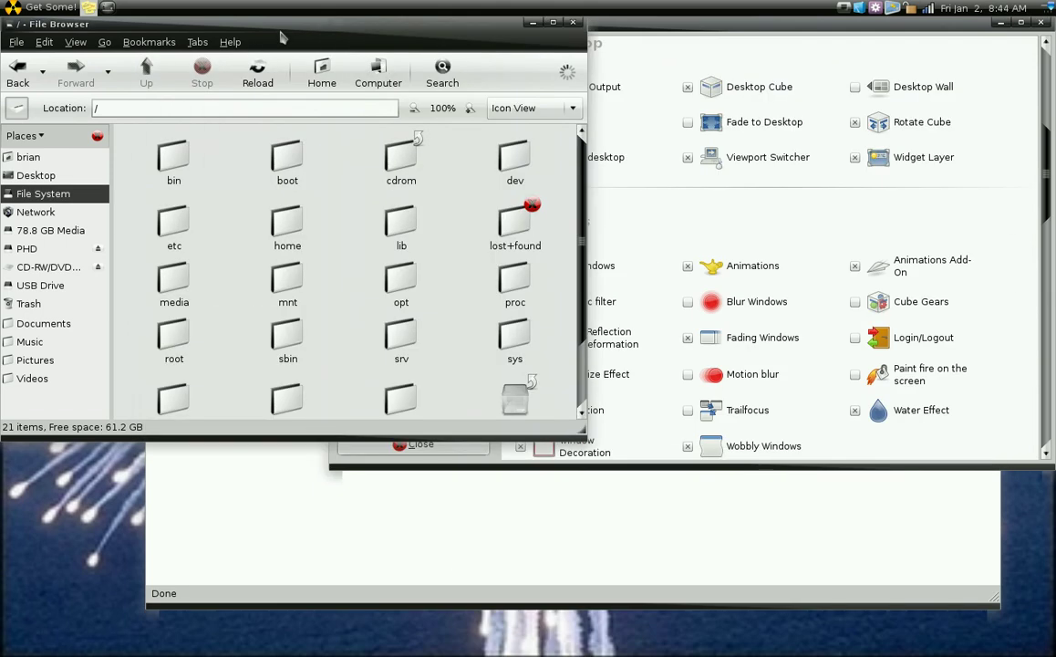
{"action": "left_click", "coordinate": [704, 36]}
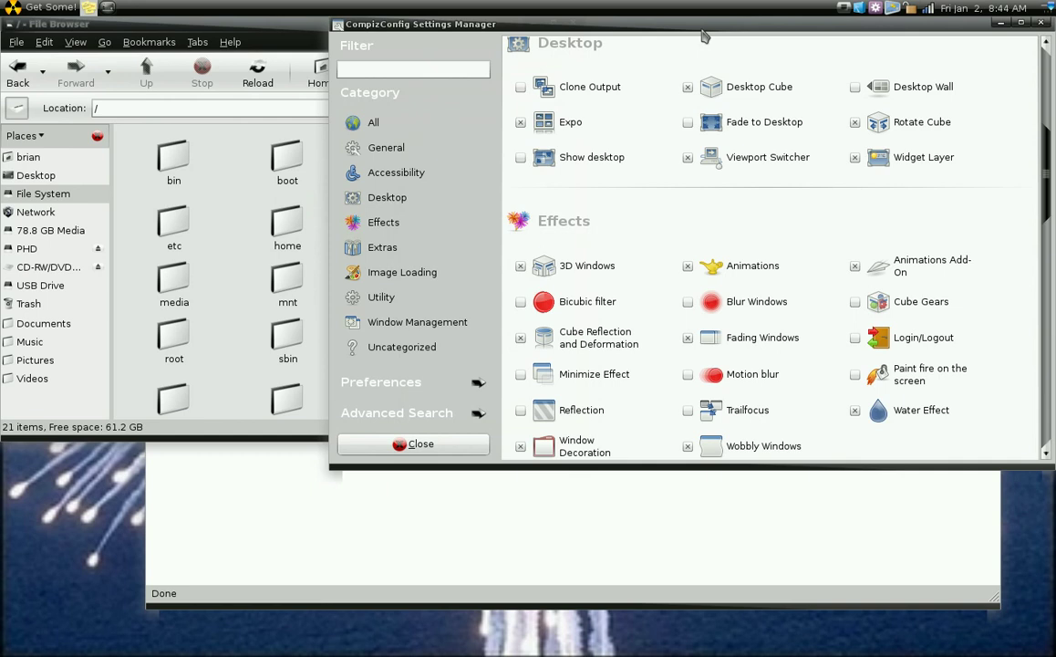
Minimize CompizConfig, restore it from the dock, then cycle the open windows twice with Alt+Tab
{"action": "key", "text": "alt+F4"}
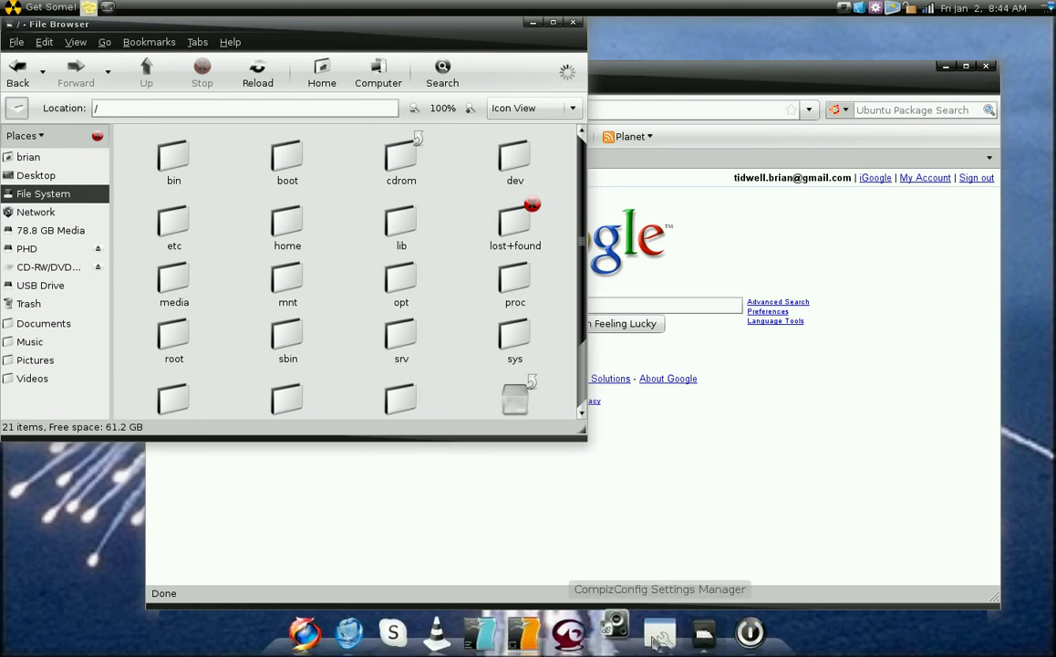
{"action": "left_click", "coordinate": [661, 635]}
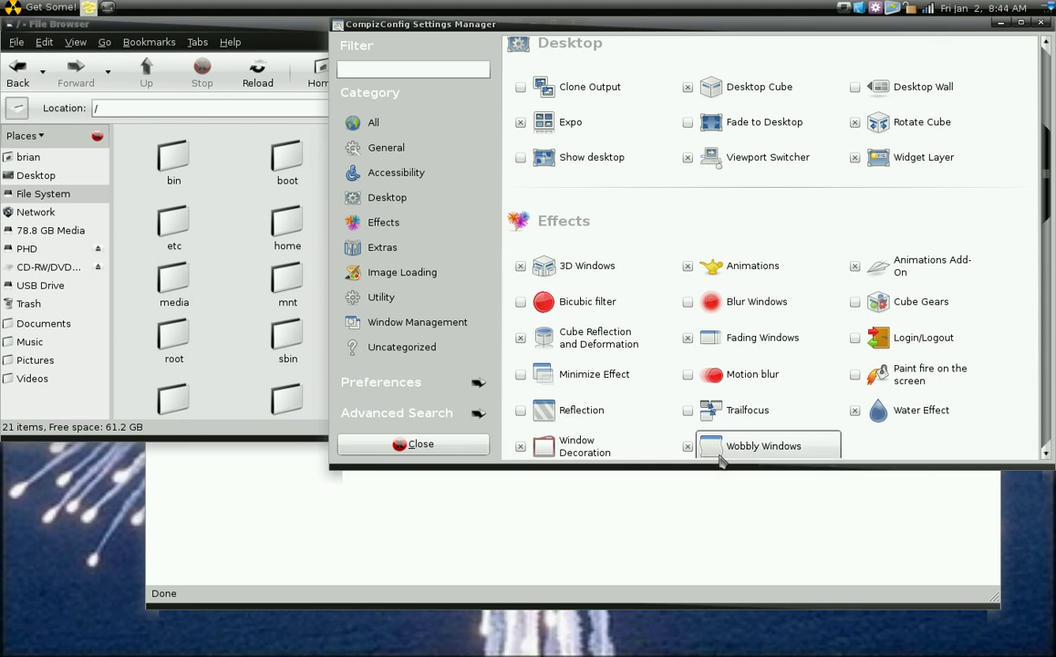
{"action": "key", "text": "alt+Tab"}
{"action": "key", "text": "alt+Tab"}
{"action": "key", "text": "alt+Tab"}
{"action": "key", "text": "alt+Tab"}
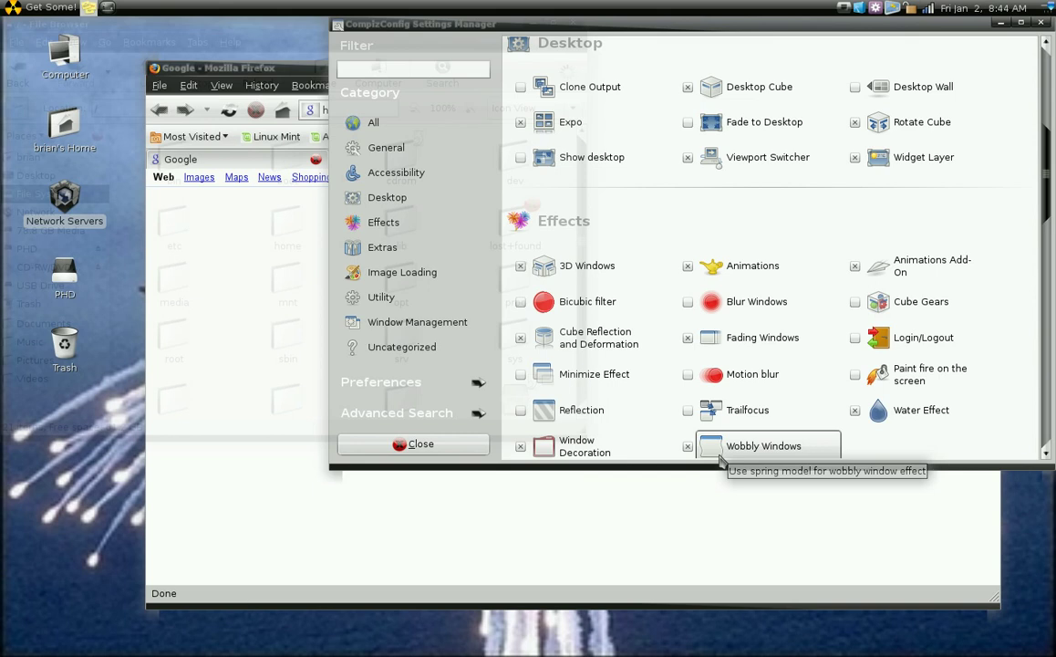
{"action": "key", "text": "alt+Tab"}
{"action": "key", "text": "alt+Tab"}
{"action": "key", "text": "alt+Tab"}
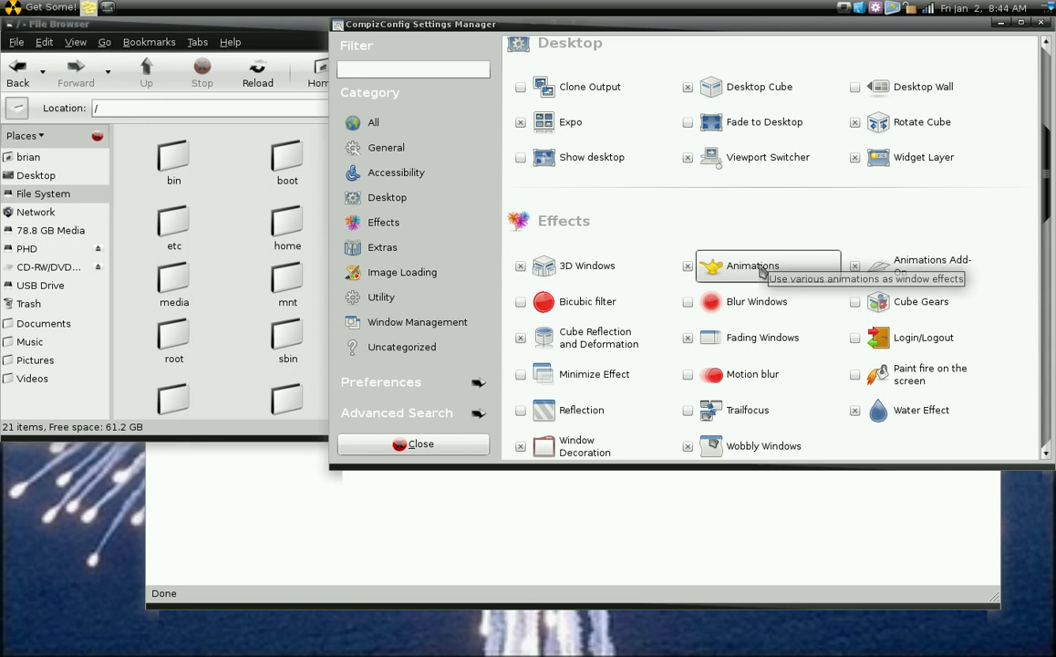
In Animations, edit the Close Animation entry and confirm Burn as the close effect
{"action": "left_click", "coordinate": [761, 270]}
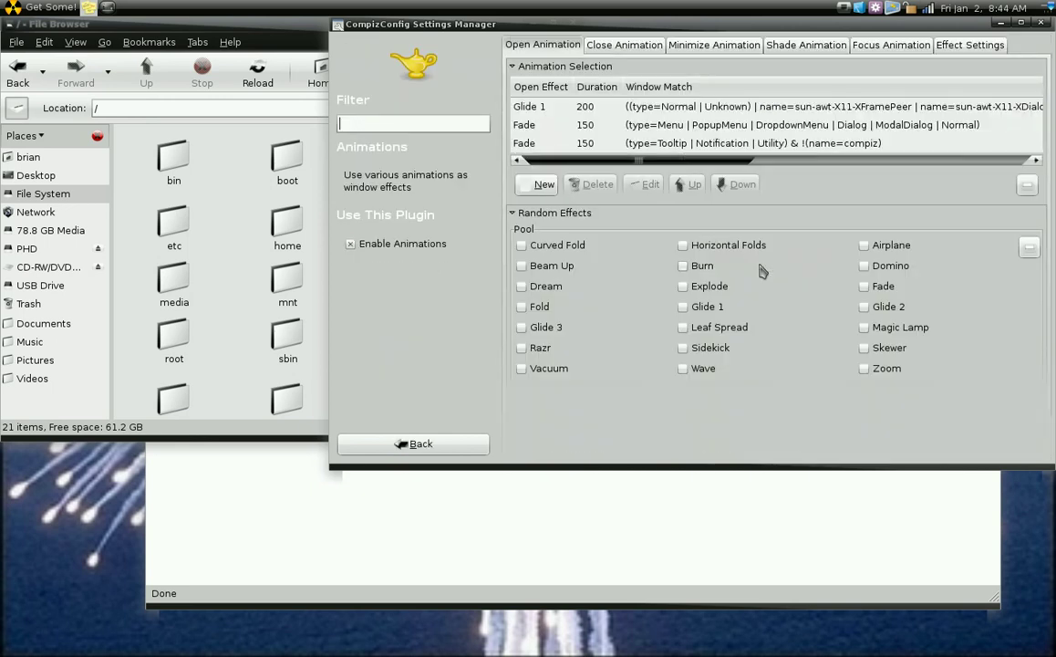
{"action": "left_click", "coordinate": [636, 50]}
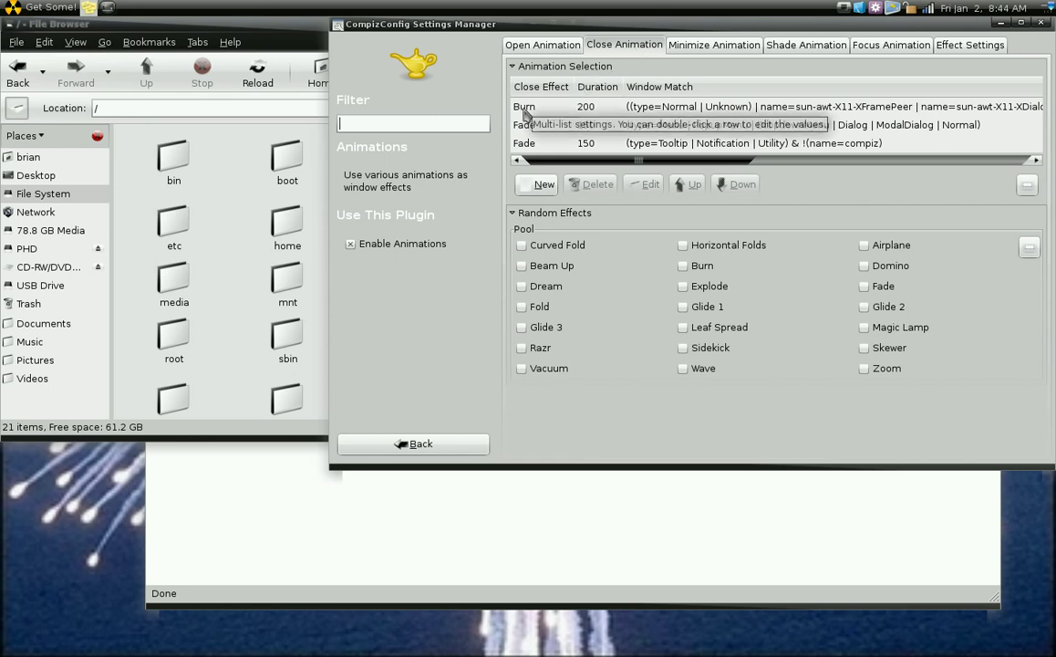
{"action": "left_click", "coordinate": [524, 108]}
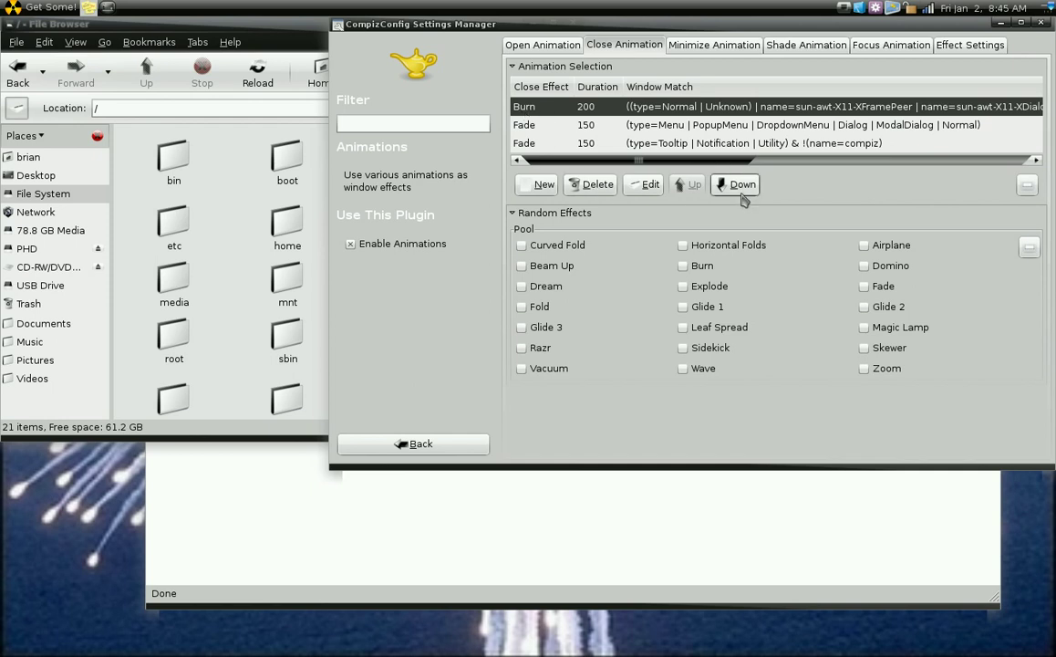
{"action": "left_click", "coordinate": [644, 184]}
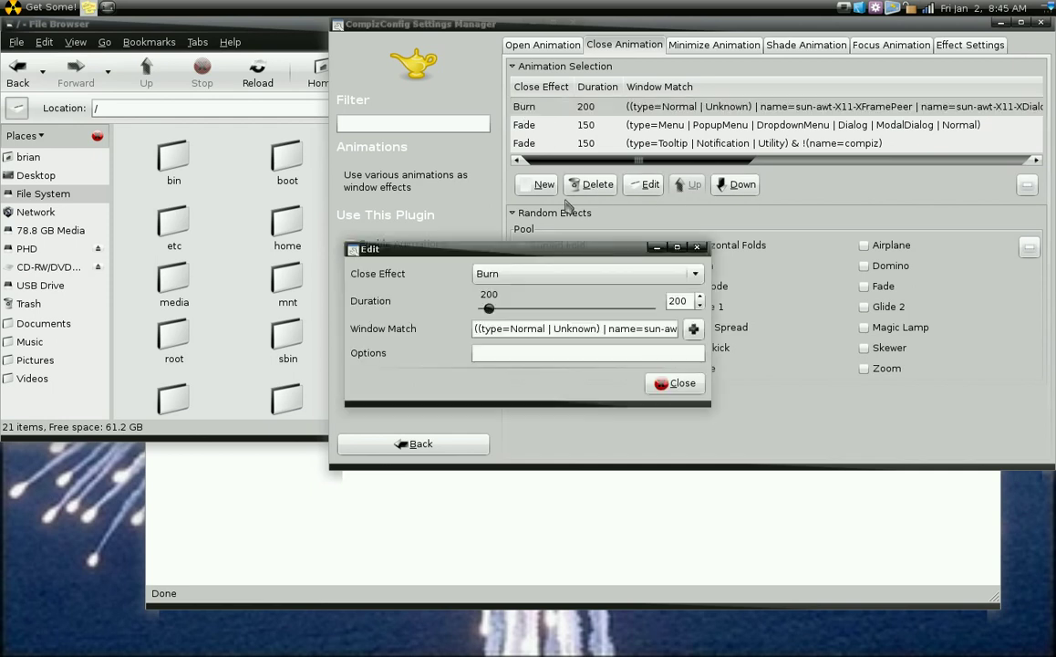
{"action": "left_click", "coordinate": [695, 275]}
{"action": "left_click", "coordinate": [695, 281]}
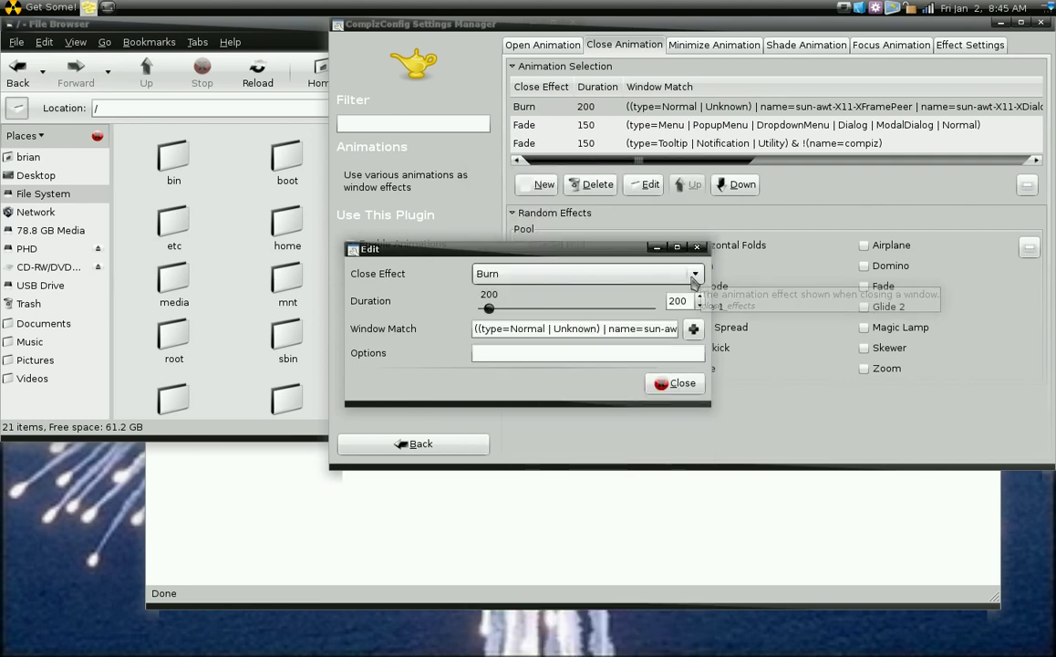
{"action": "left_click", "coordinate": [693, 387]}
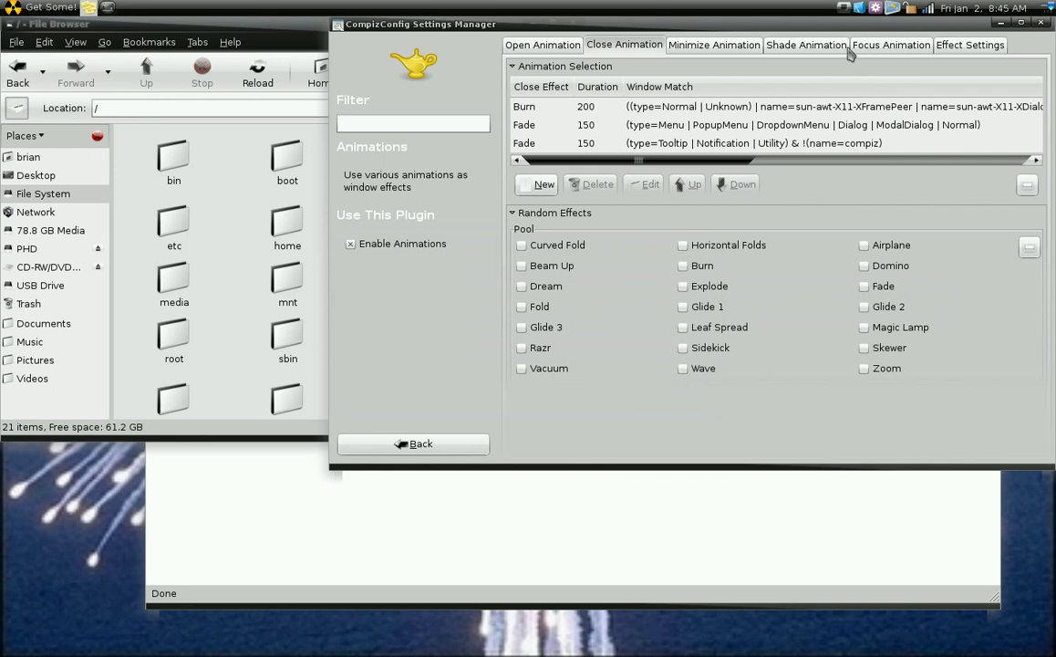
Edit the Minimize Animation entry and confirm Magic Lamp as the minimize effect
{"action": "left_click", "coordinate": [716, 46]}
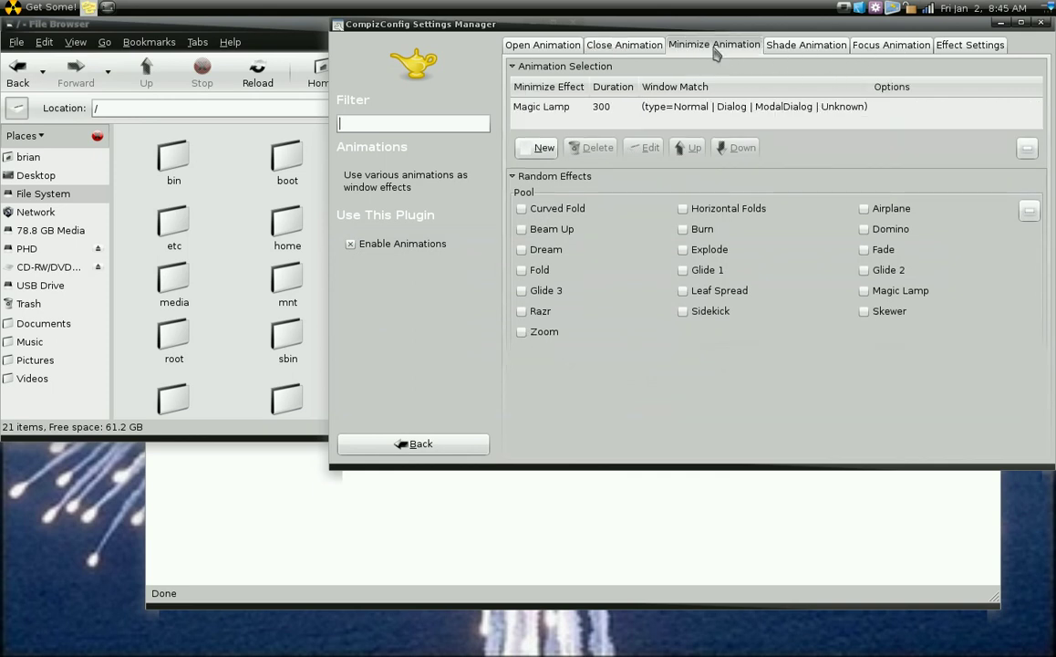
{"action": "left_click", "coordinate": [565, 109]}
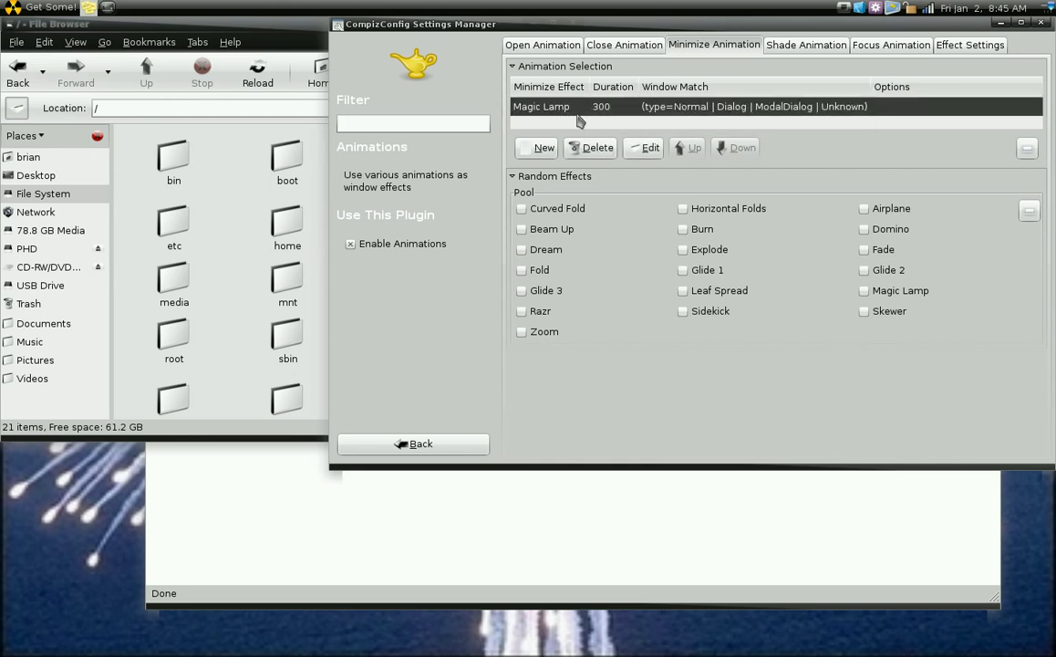
{"action": "left_click", "coordinate": [649, 151]}
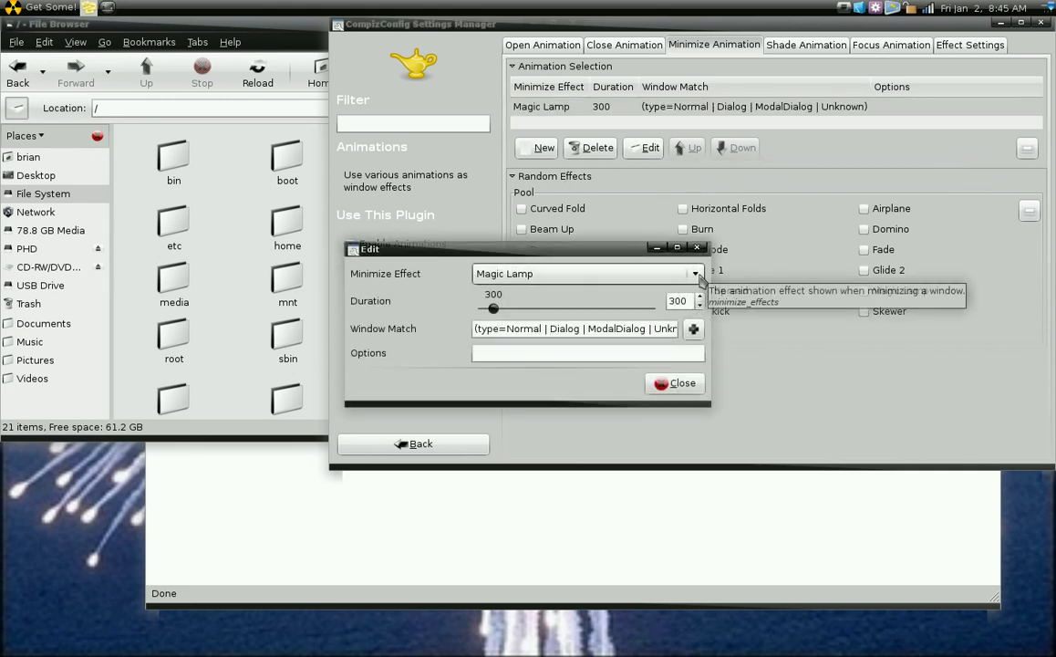
{"action": "left_click", "coordinate": [696, 274]}
{"action": "left_click", "coordinate": [697, 275]}
{"action": "left_click", "coordinate": [740, 379]}
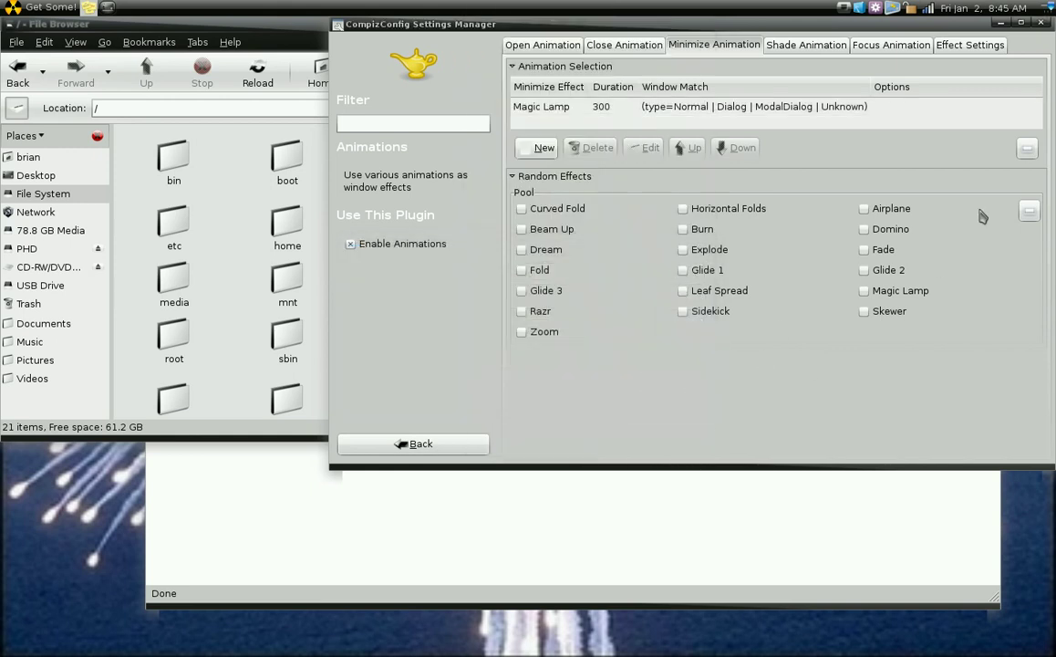
Set the focus animation to Dodge at duration 300, then raise another window to test it
{"action": "left_click", "coordinate": [989, 57]}
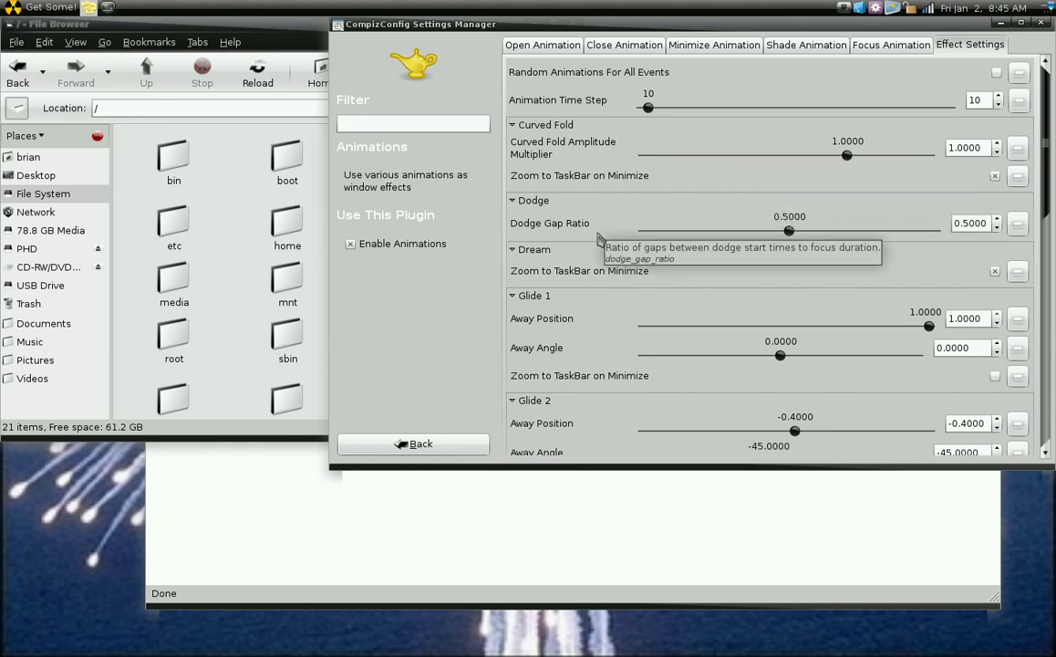
{"action": "left_click", "coordinate": [863, 49]}
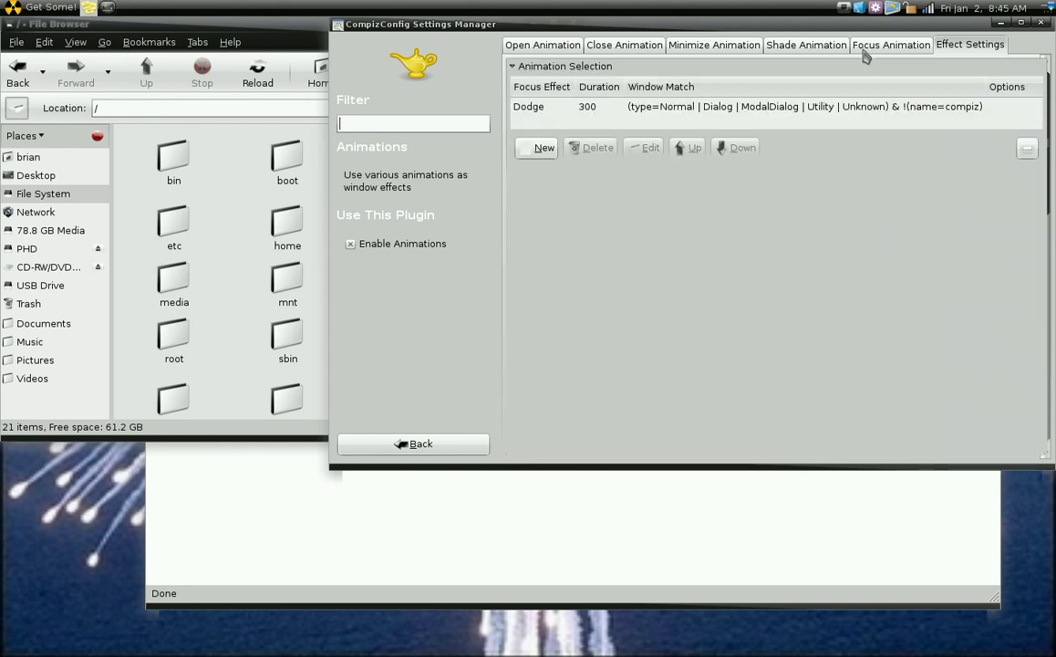
{"action": "left_click", "coordinate": [533, 109]}
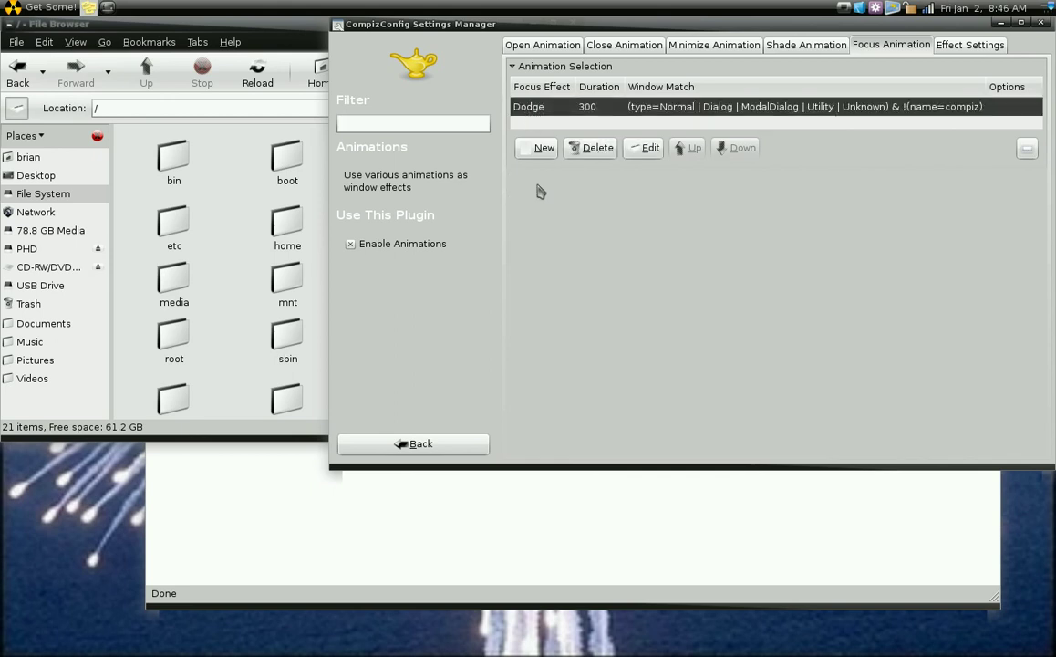
{"action": "left_click", "coordinate": [648, 155]}
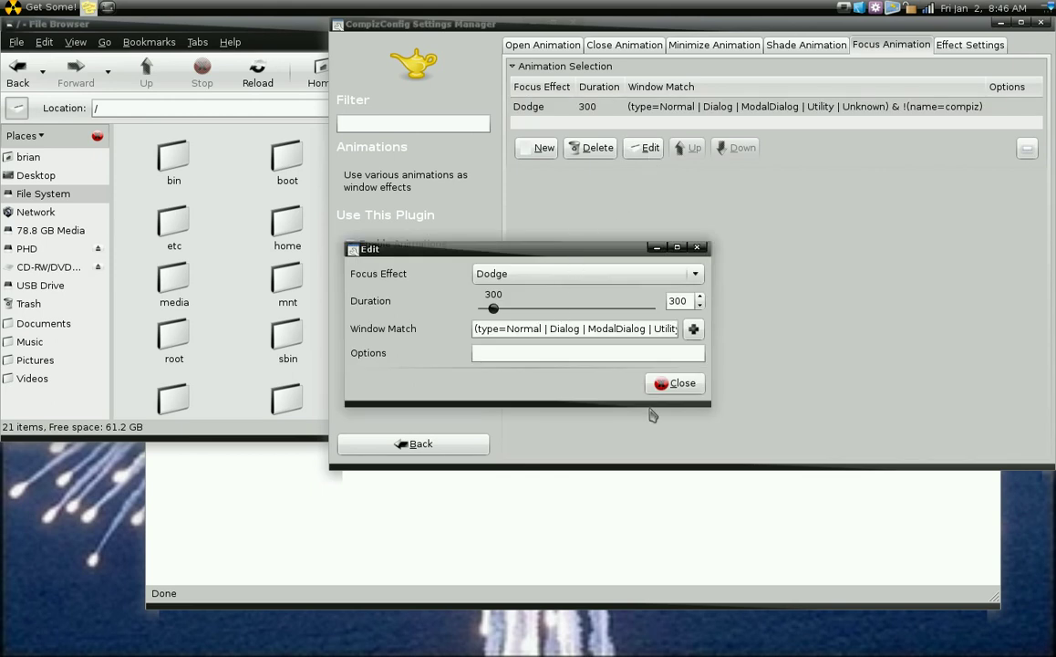
{"action": "left_click", "coordinate": [682, 384]}
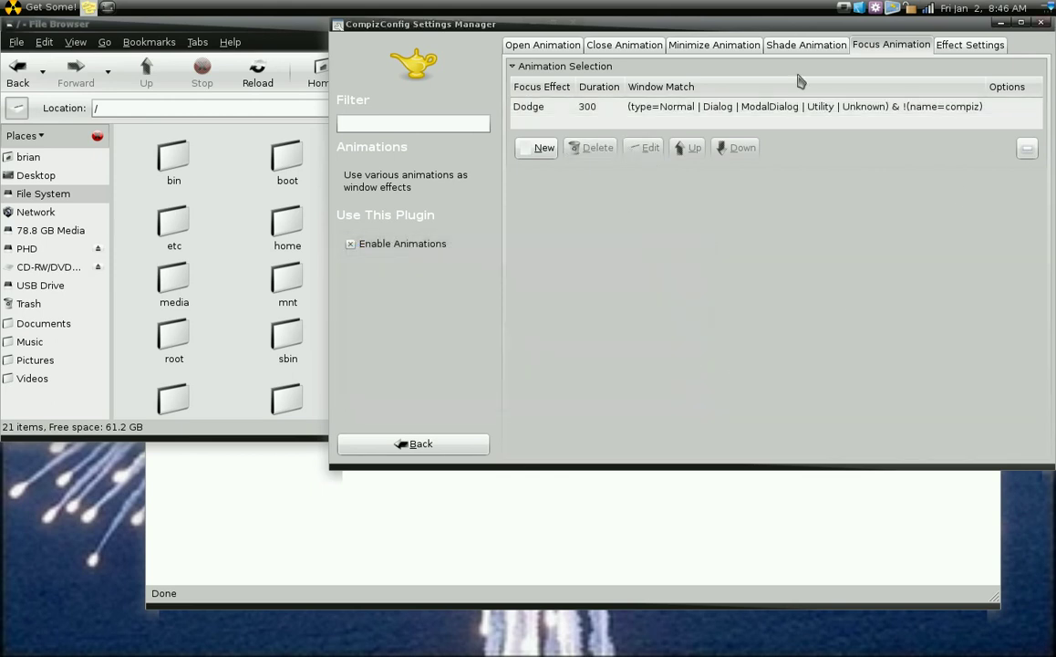
{"action": "left_click", "coordinate": [306, 22]}
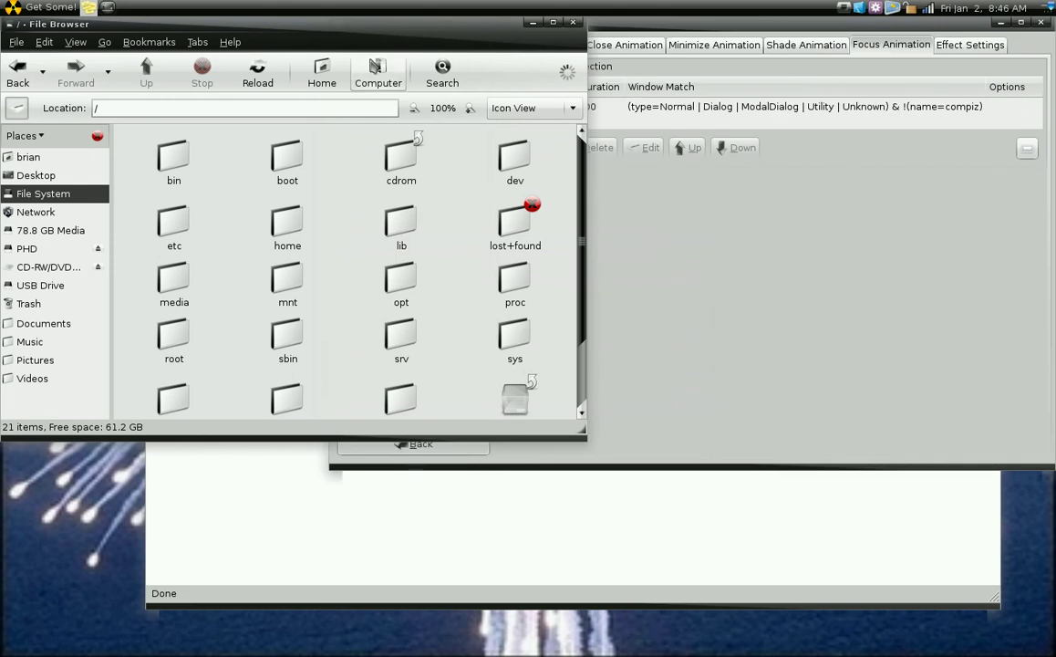
Test the dodge effect on another window, then return to the full plugin list and scroll to Window Management
{"action": "left_click", "coordinate": [260, 478]}
{"action": "left_click", "coordinate": [940, 39]}
{"action": "left_click", "coordinate": [434, 444]}
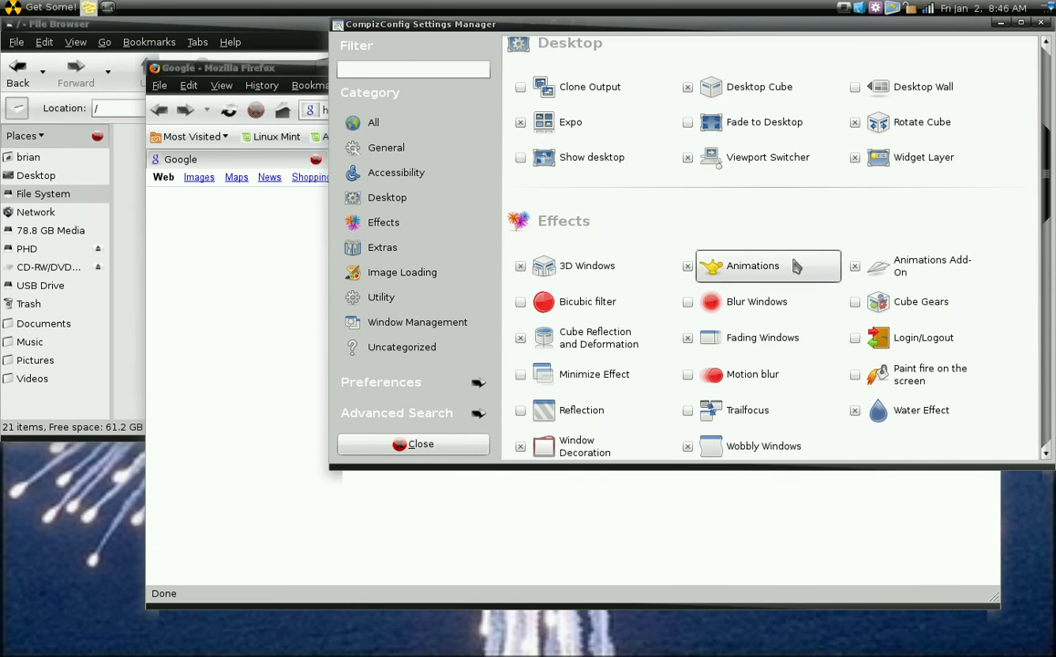
{"action": "scroll", "coordinate": [821, 263], "scroll_direction": "down", "scroll_amount": 5}
{"action": "scroll", "coordinate": [836, 261], "scroll_direction": "down", "scroll_amount": 8}
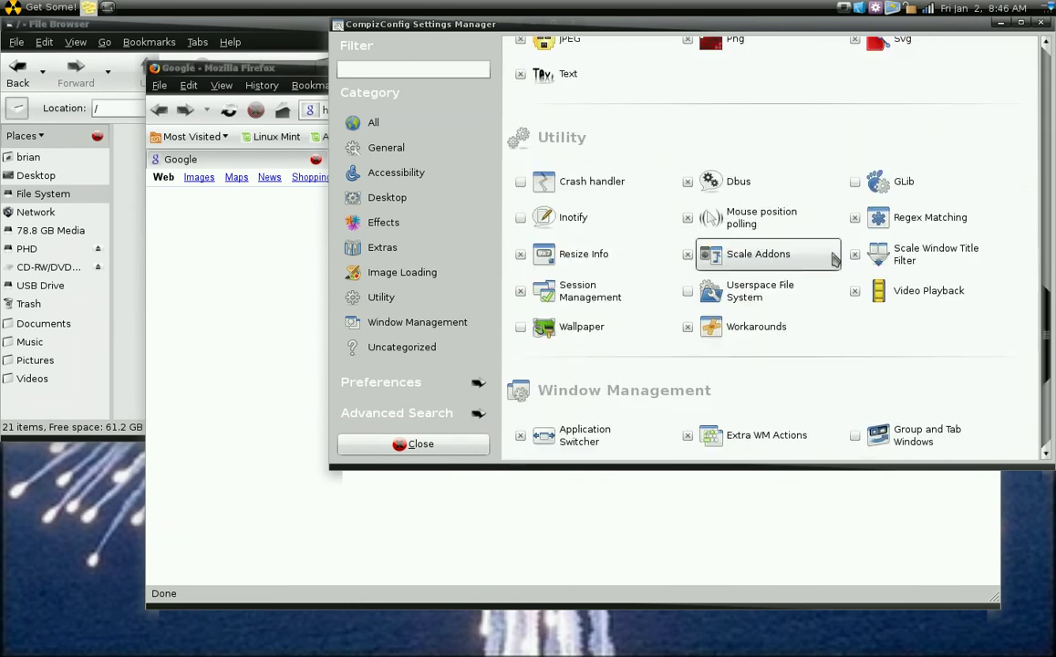
{"action": "scroll", "coordinate": [835, 261], "scroll_direction": "down", "scroll_amount": 5}
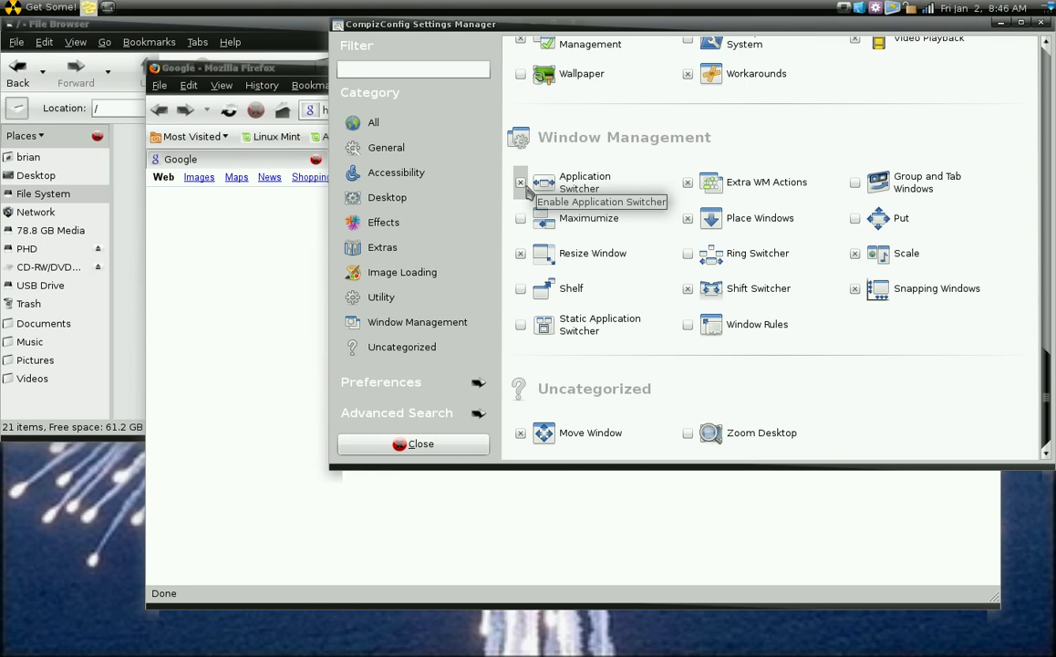
Review the Application Switcher's Alt+Tab bindings, then close CCSM and open the applications menu
{"action": "left_click", "coordinate": [588, 183]}
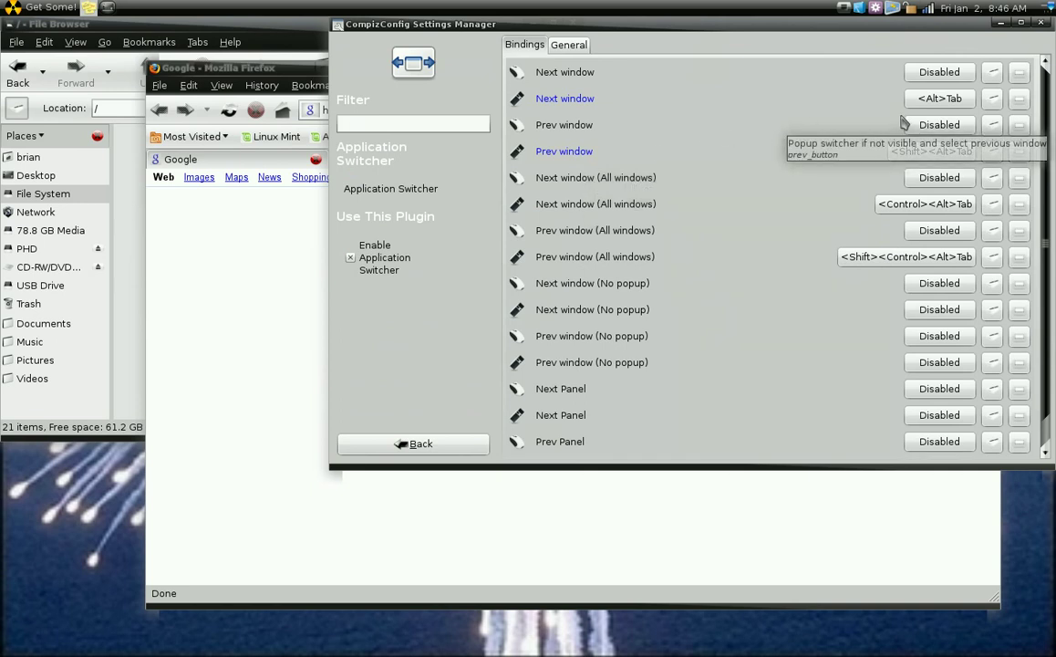
{"action": "left_click", "coordinate": [1043, 23]}
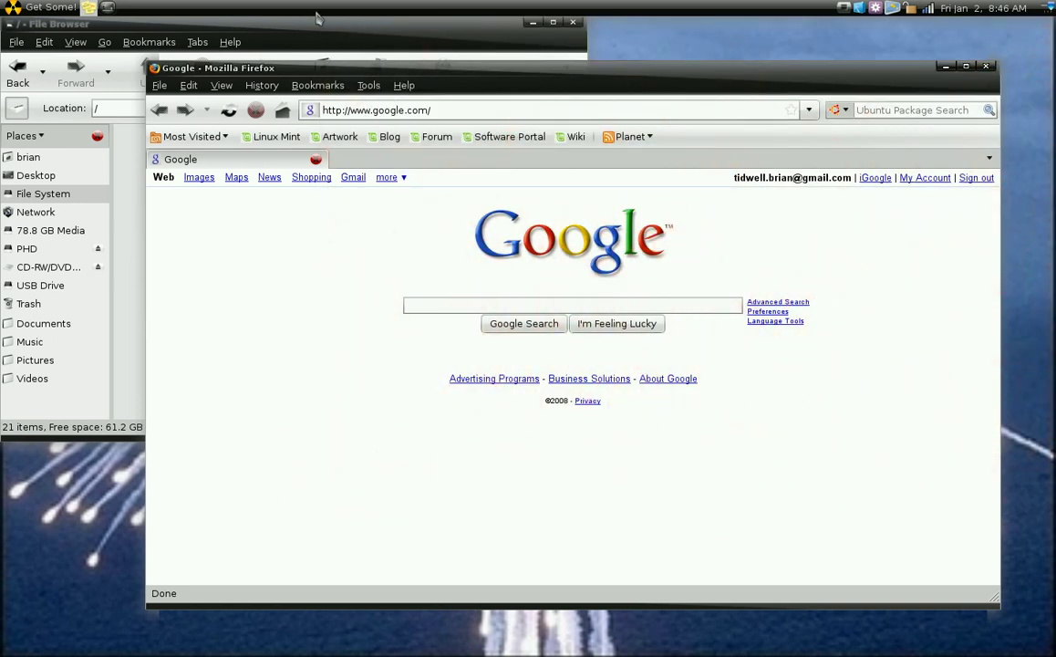
{"action": "left_click", "coordinate": [51, 10]}
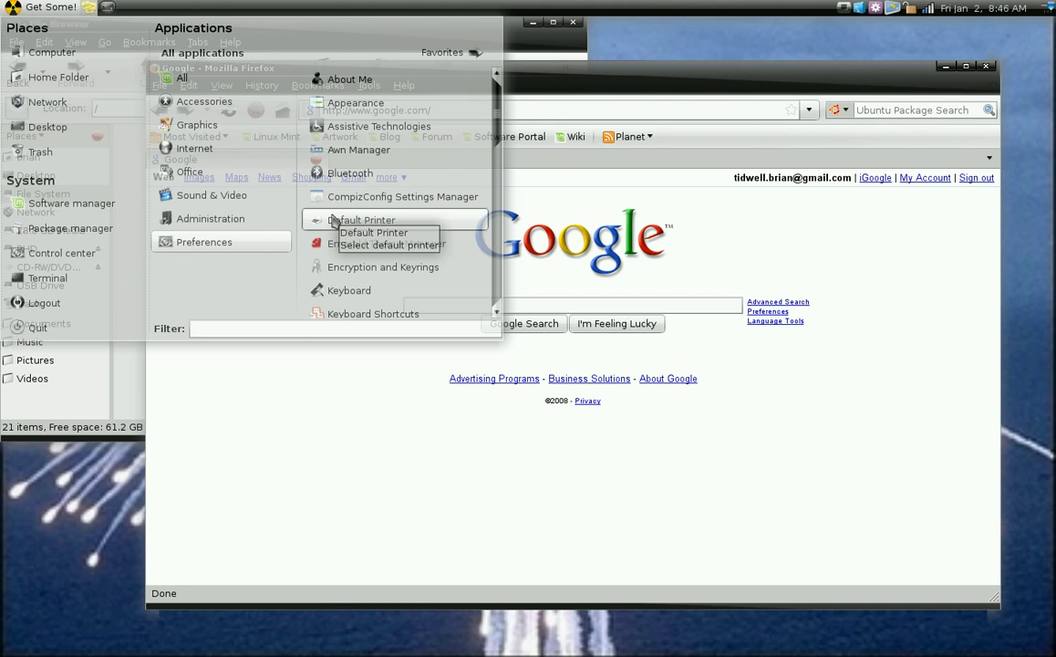
Relaunch CompizConfig from Preferences, scroll to Window Management and test Alt+Tab application switching
{"action": "left_click", "coordinate": [334, 221]}
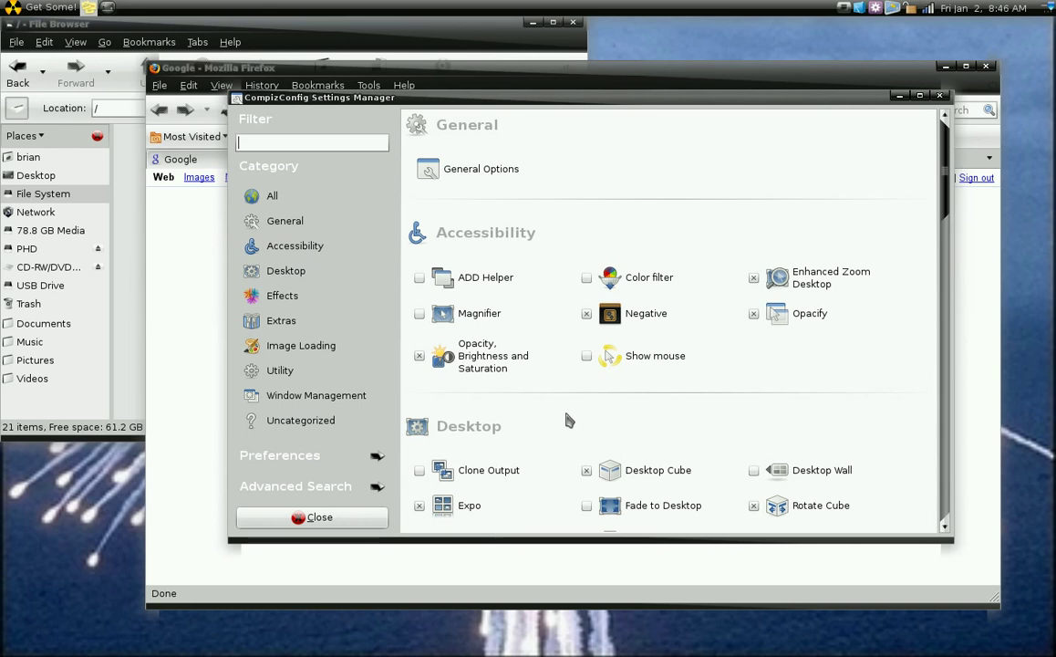
{"action": "scroll", "coordinate": [567, 420], "scroll_direction": "down", "scroll_amount": 15}
{"action": "scroll", "coordinate": [571, 418], "scroll_direction": "down", "scroll_amount": 5}
{"action": "scroll", "coordinate": [566, 348], "scroll_direction": "down", "scroll_amount": 10}
{"action": "scroll", "coordinate": [560, 346], "scroll_direction": "up", "scroll_amount": 3}
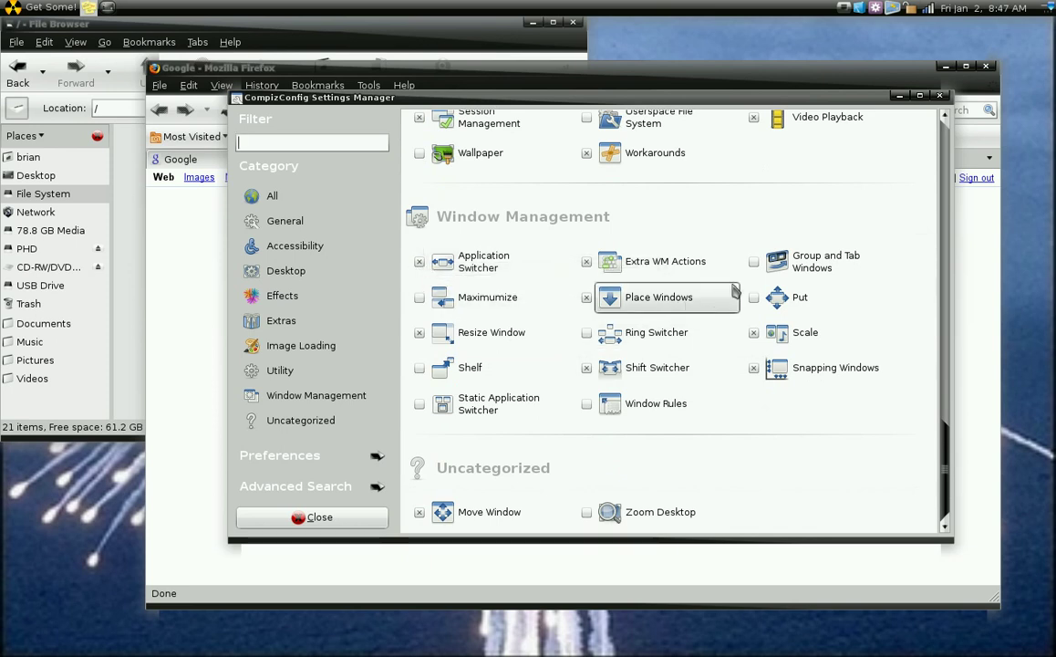
{"action": "key", "text": "alt+Tab"}
{"action": "key", "text": "alt+Tab"}
{"action": "key", "text": "alt+Tab"}
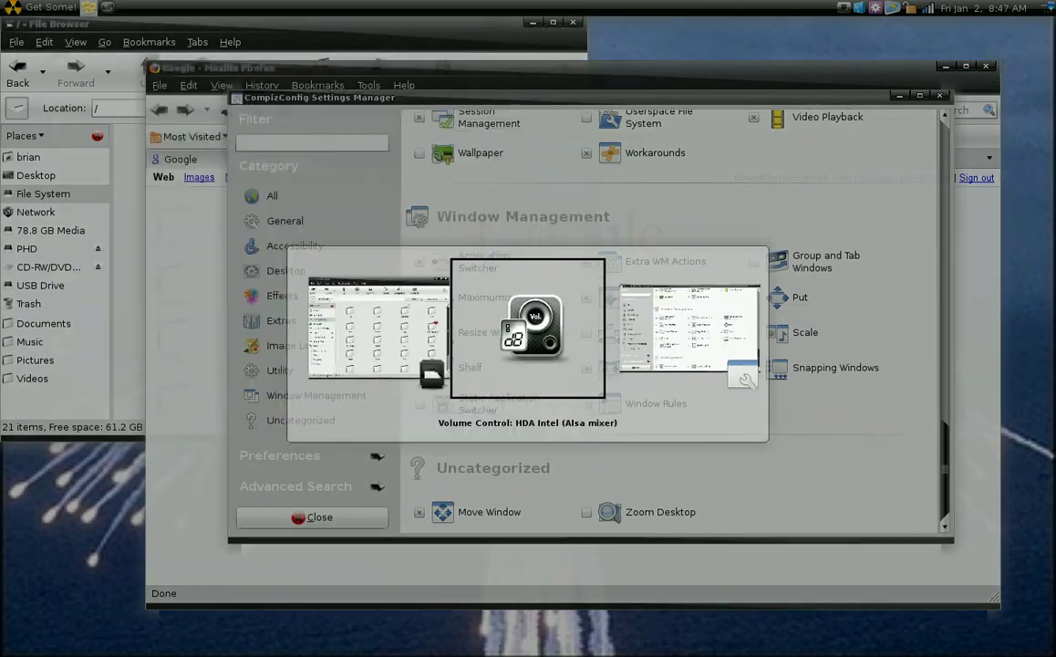
{"action": "key", "text": "alt+Tab"}
{"action": "key", "text": "alt+Tab"}
{"action": "key", "text": "alt+Tab"}
{"action": "key", "text": "alt+Tab"}
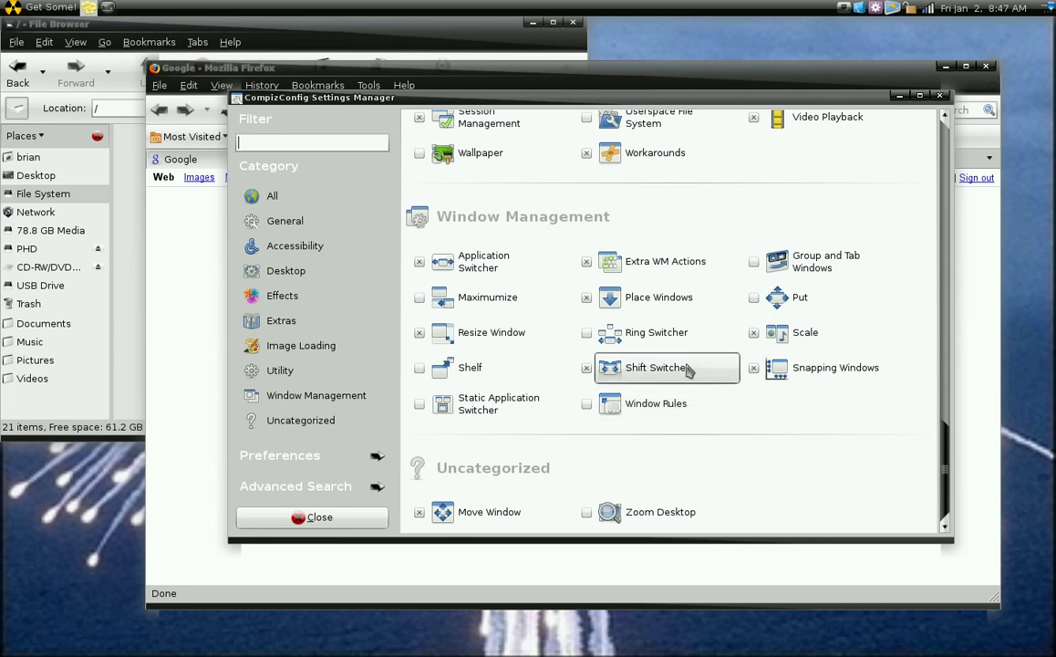
Open Shift Switcher, cycle cover-flow with Super+Tab and Shift+Super+Tab, then raise Firefox
{"action": "left_click", "coordinate": [686, 368]}
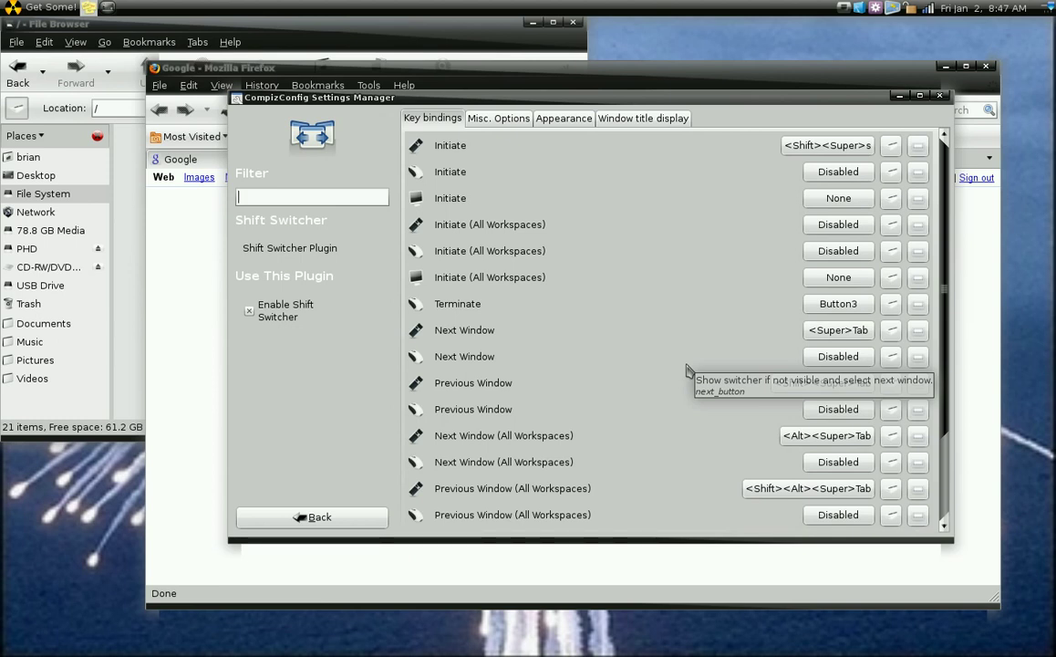
{"action": "key", "text": "super+Tab"}
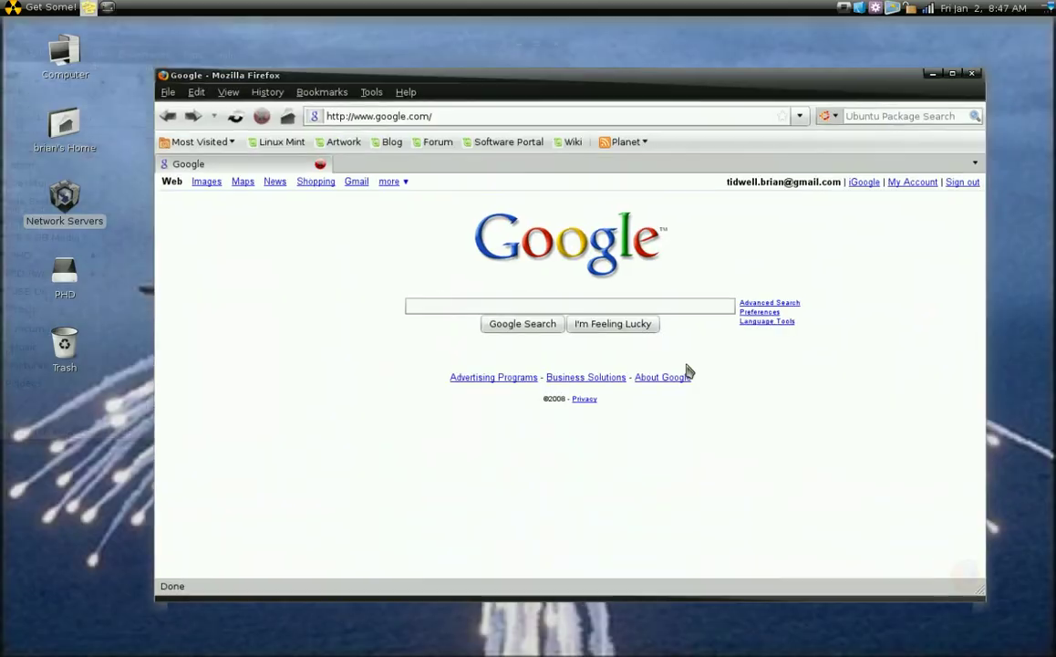
{"action": "key", "text": "super+Tab"}
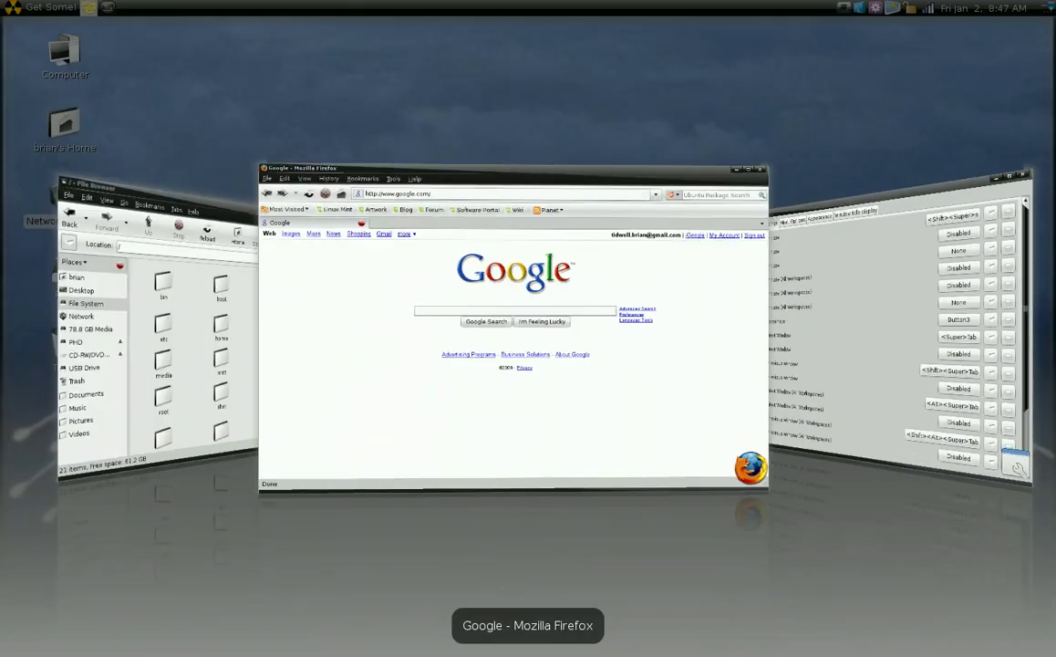
{"action": "key", "text": "super+Tab"}
{"action": "key", "text": "super+Tab"}
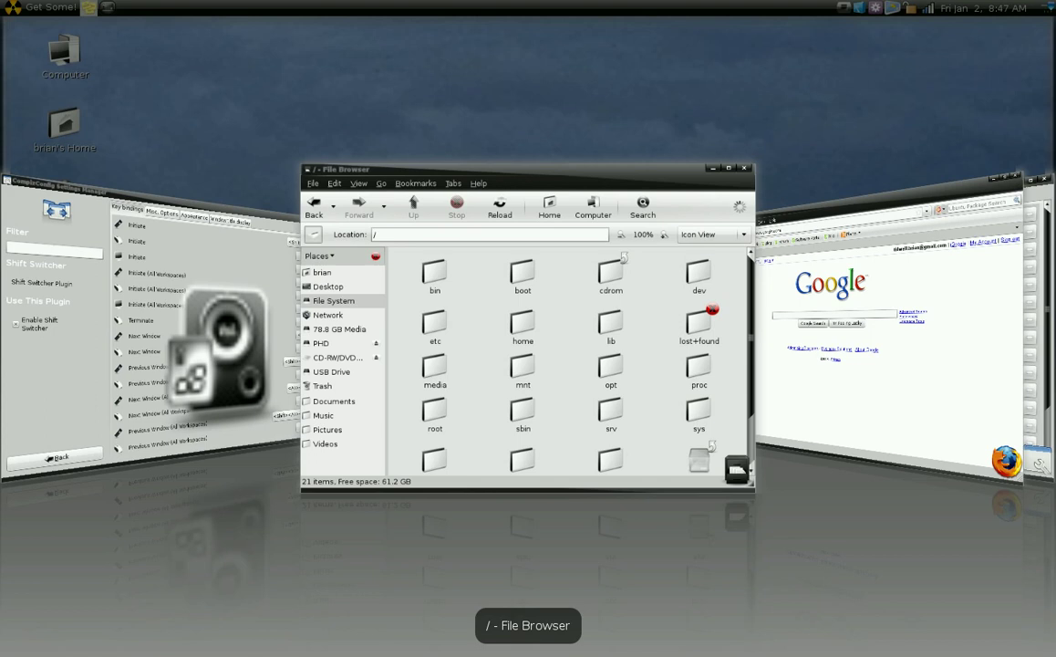
{"action": "key", "text": "shift+super+Tab"}
{"action": "key", "text": "shift+super+Tab"}
{"action": "key", "text": "super+Tab"}
{"action": "key", "text": "super+Tab"}
{"action": "key", "text": "shift+super+Tab"}
{"action": "key", "text": "shift+super+Tab"}
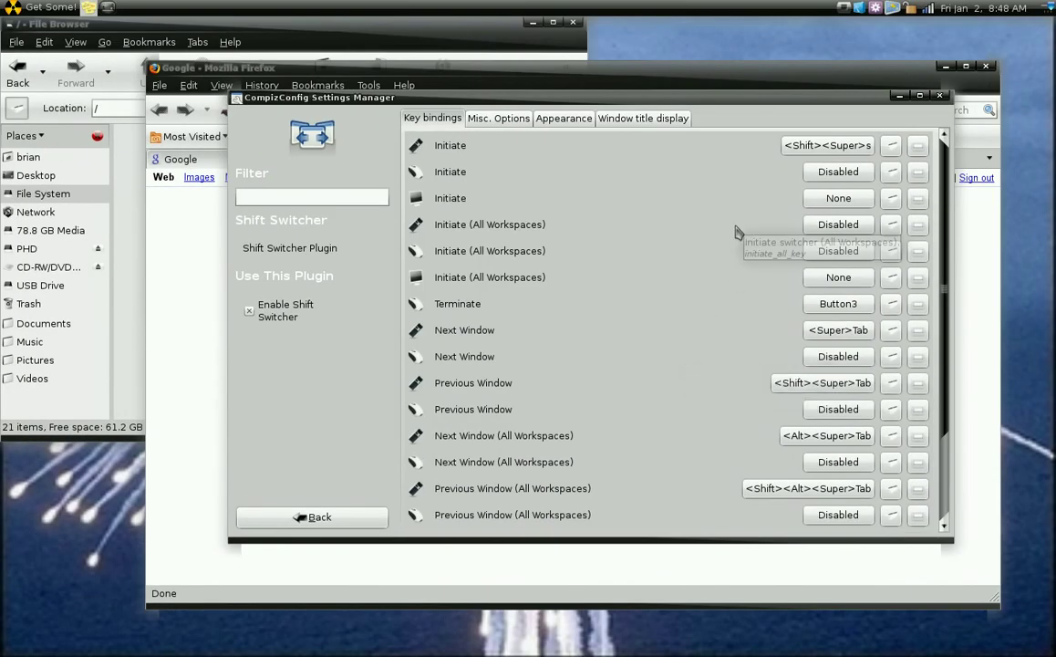
{"action": "left_click", "coordinate": [985, 94]}
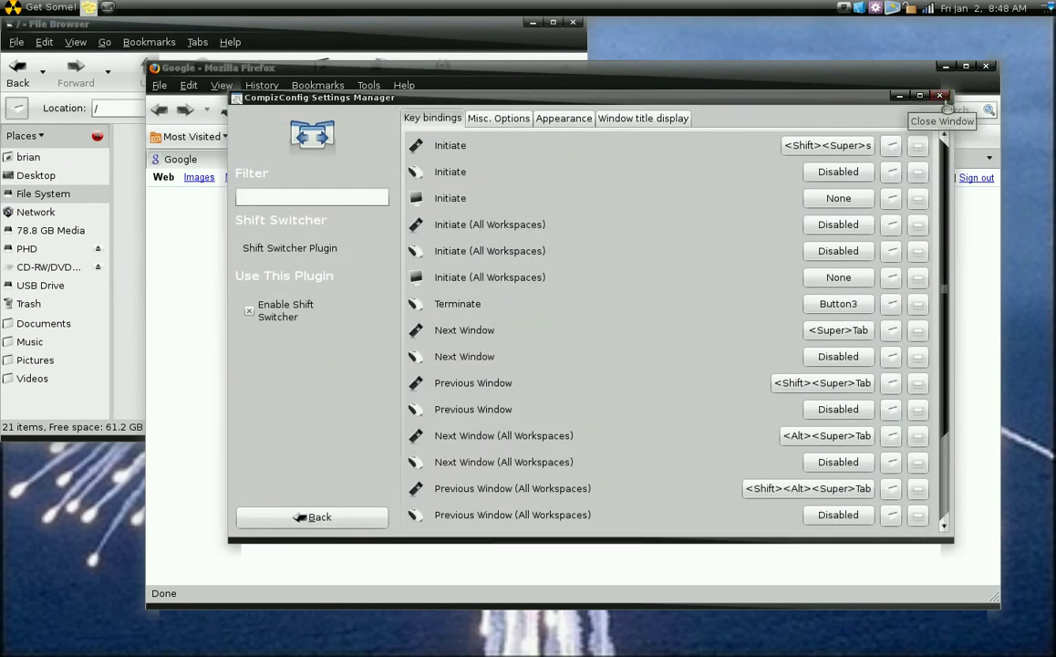
Close CompizConfig, Firefox and the file browser to watch the burn close effect
{"action": "left_click", "coordinate": [940, 96]}
{"action": "left_click", "coordinate": [985, 67]}
{"action": "left_click", "coordinate": [571, 23]}
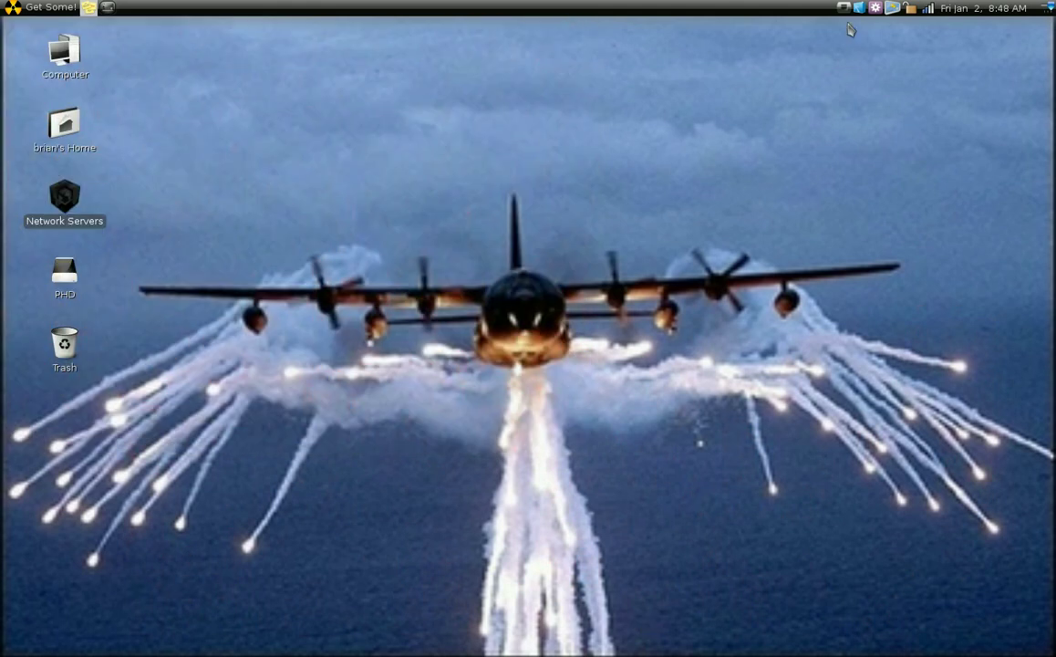